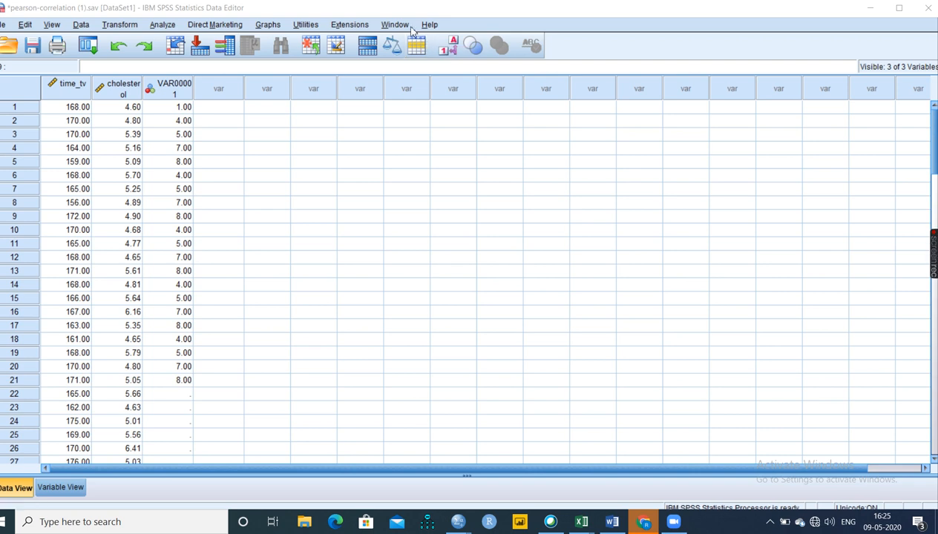
# Start a Missing Value Analysis with VAR00001 as the quantitative variable and EM estimation enabled
pyautogui.click(163, 25)
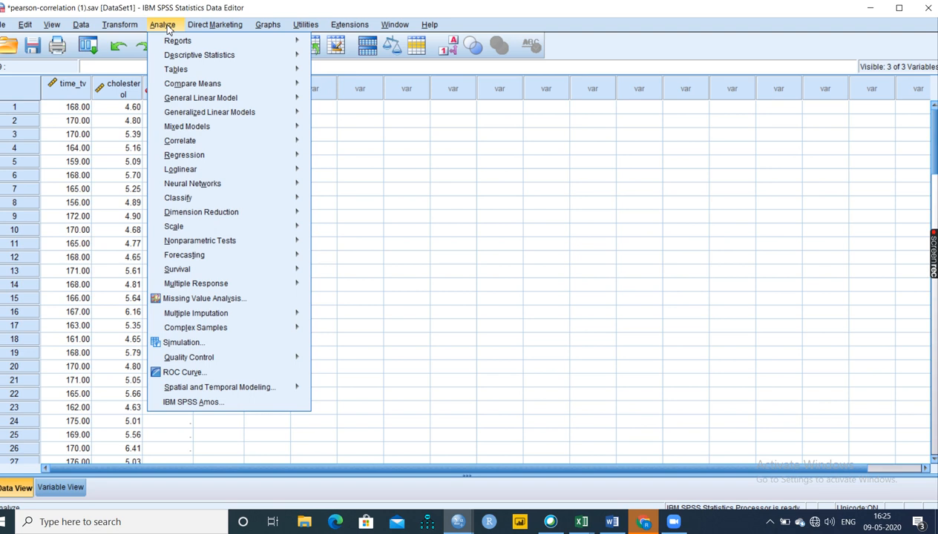
pyautogui.click(224, 300)
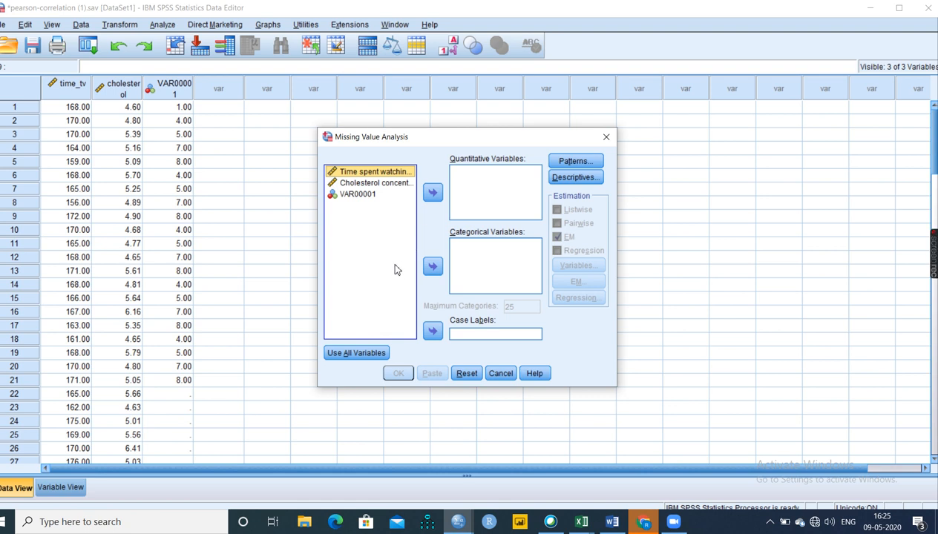
pyautogui.scroll(-3, 209, 408)
pyautogui.scroll(-20, 210, 407)
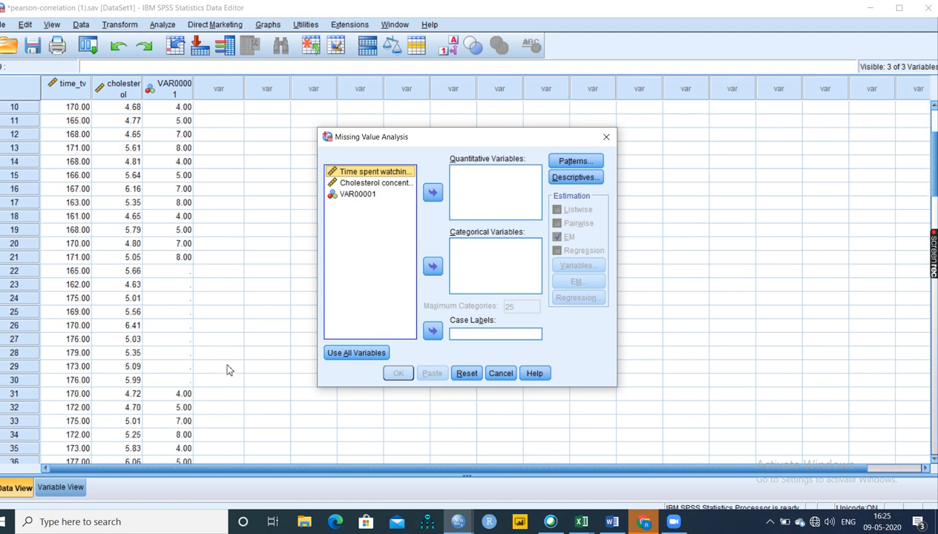
pyautogui.scroll(-5, 210, 396)
pyautogui.scroll(20, 209, 393)
pyautogui.scroll(3, 206, 382)
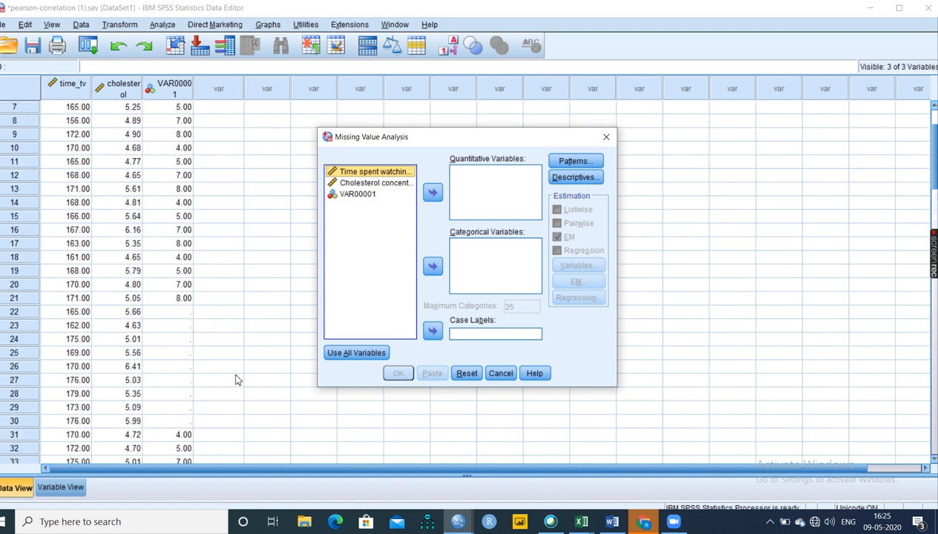
pyautogui.click(371, 195)
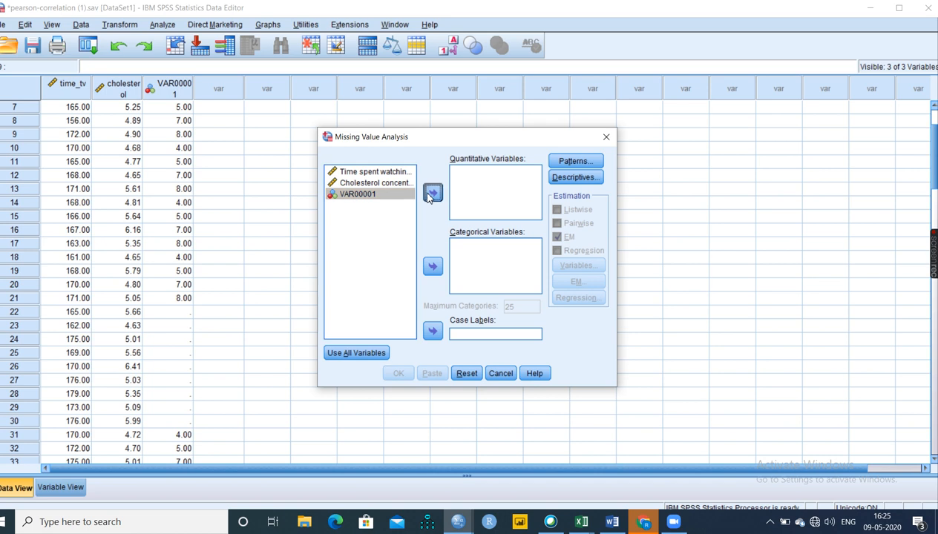
pyautogui.click(433, 193)
pyautogui.click(560, 238)
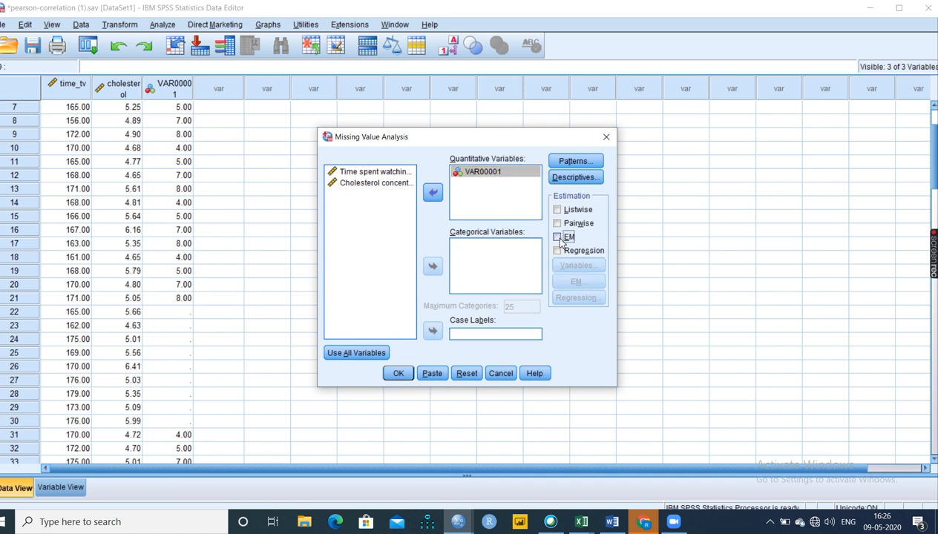
pyautogui.click(558, 238)
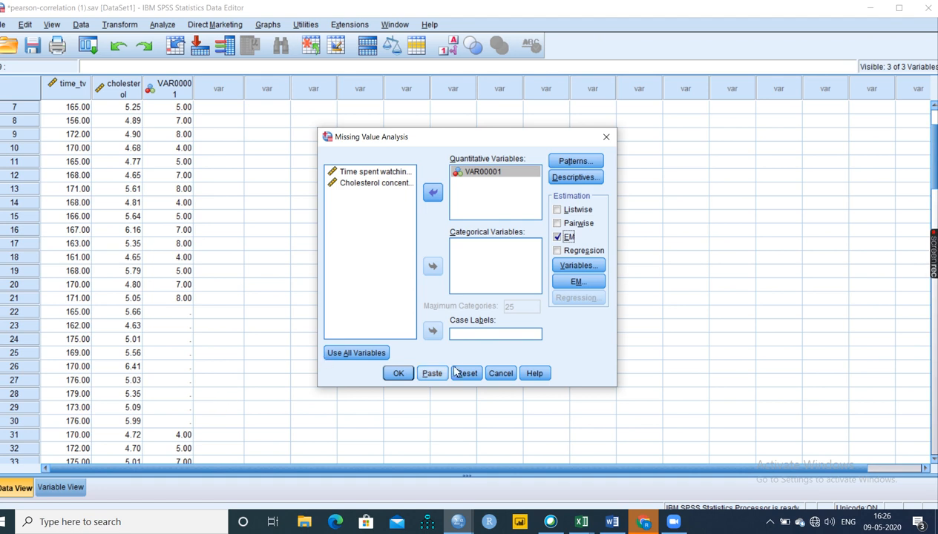
# Set the EM estimation to save the completed data to a new dataset named R, and run the analysis
pyautogui.click(580, 283)
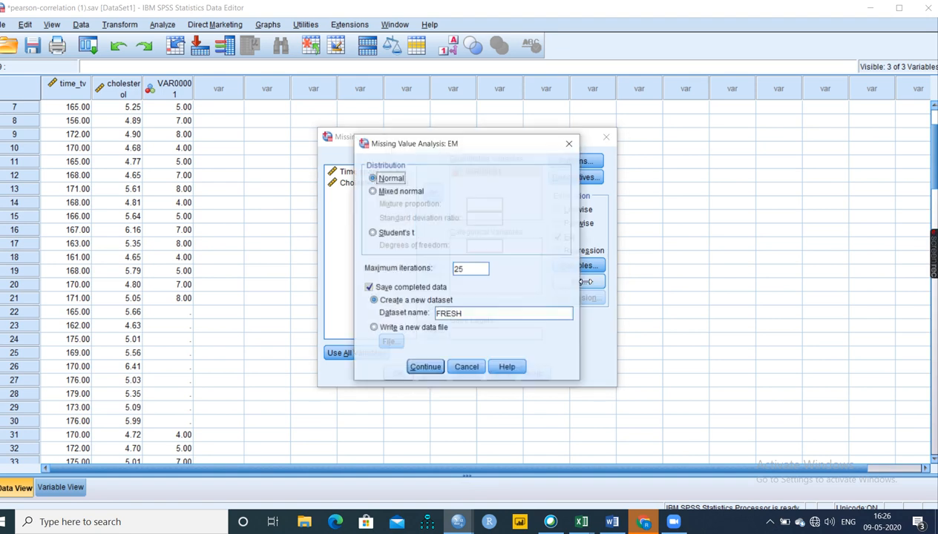
pyautogui.click(394, 289)
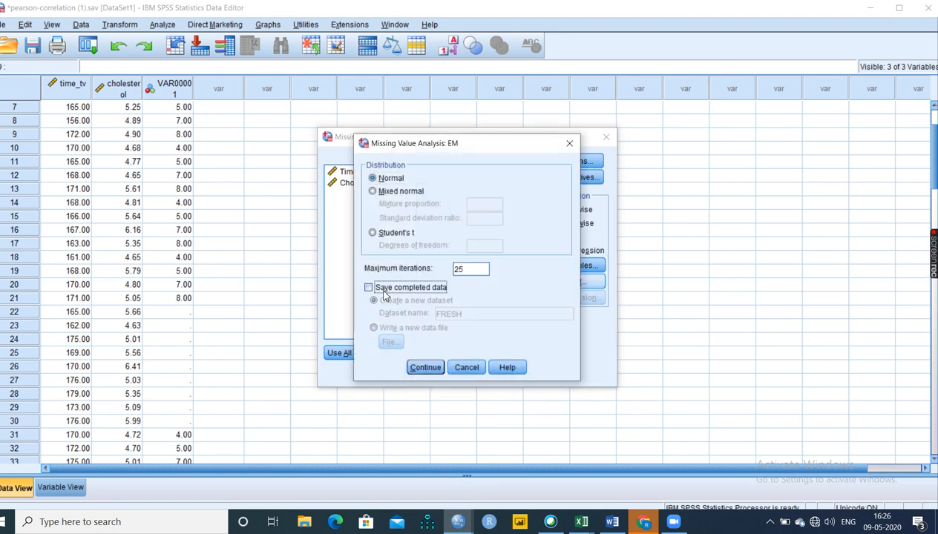
pyautogui.click(432, 293)
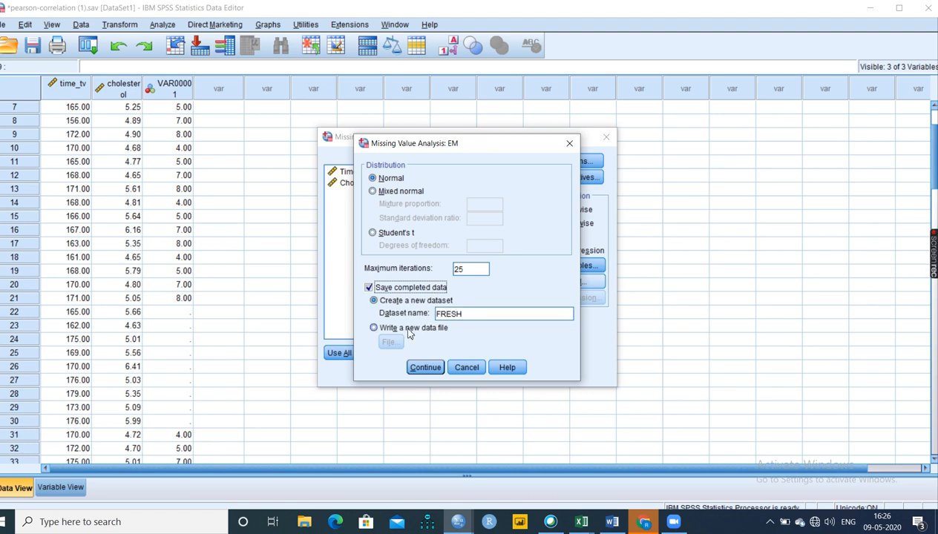
pyautogui.moveTo(472, 313); pyautogui.dragTo(426, 302)
pyautogui.click(489, 317)
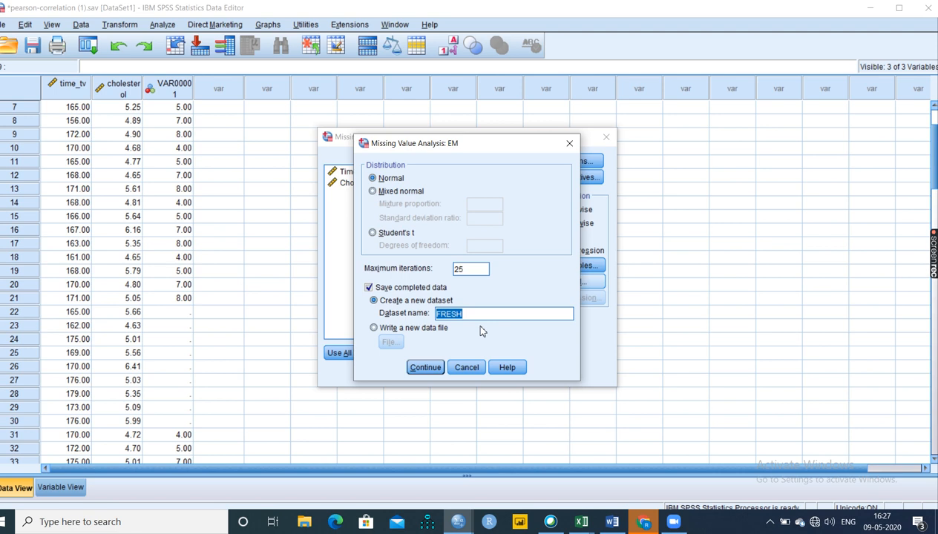
pyautogui.write('R')
pyautogui.click(426, 367)
pyautogui.click(398, 374)
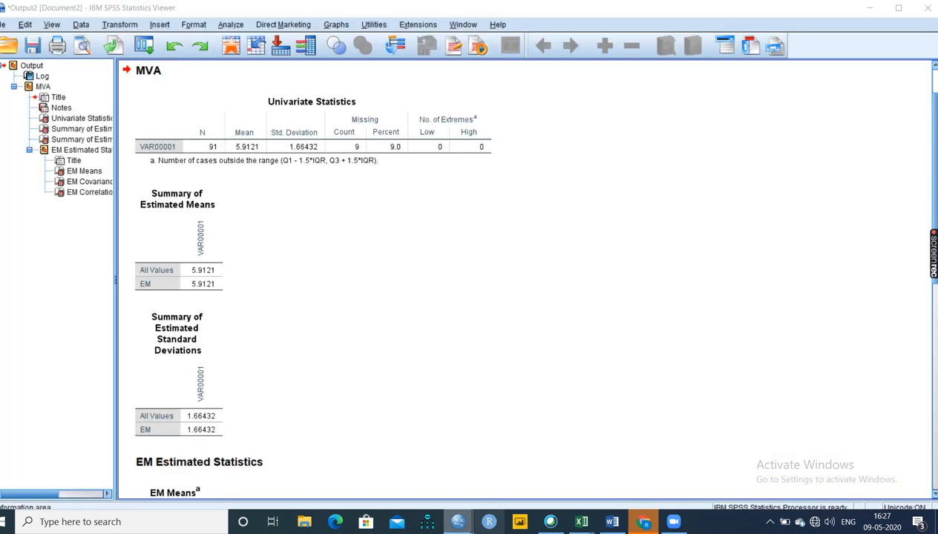
# Open the new dataset R and examine the VAR00001 values in the rows that had missing data
pyautogui.moveTo(458, 522)
pyautogui.click(755, 492)
pyautogui.scroll(-13, 100, 277)
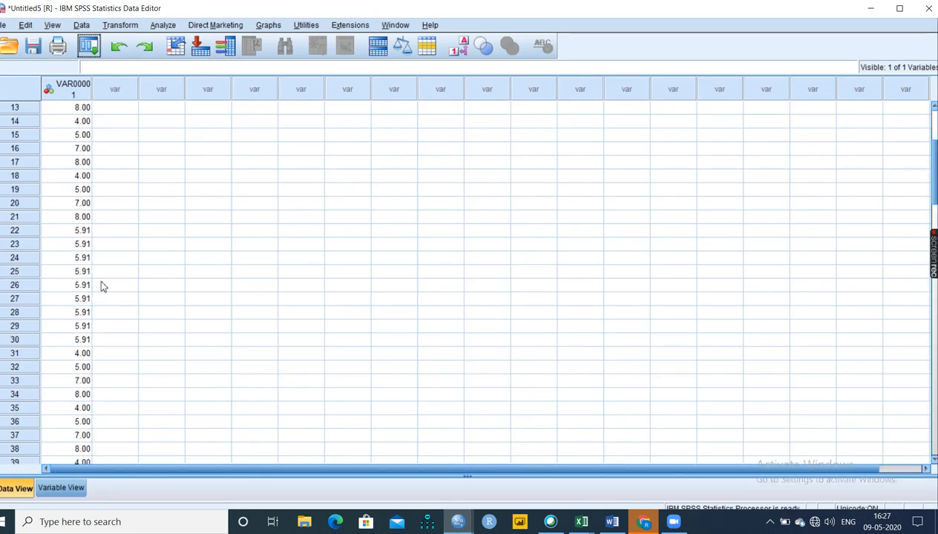
pyautogui.scroll(-15, 99, 298)
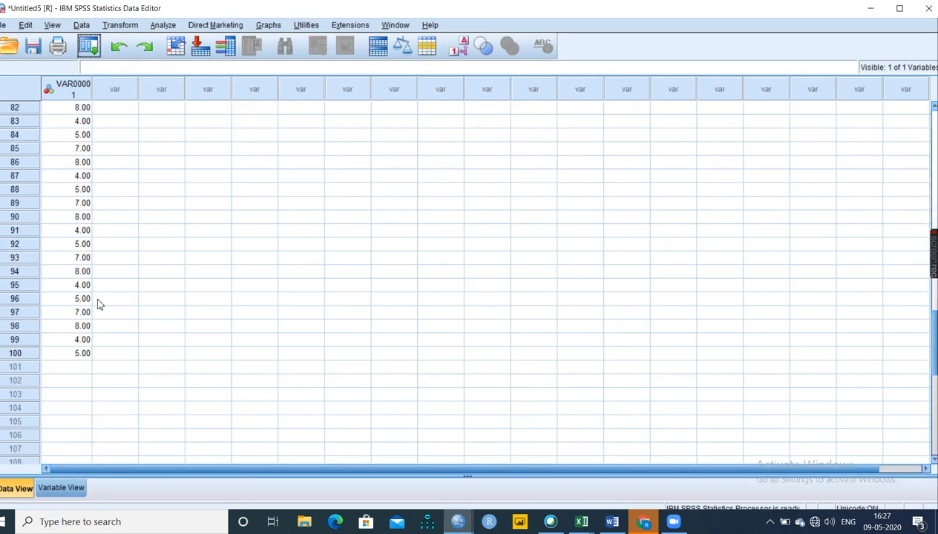
pyautogui.scroll(8, 99, 304)
pyautogui.scroll(14, 100, 304)
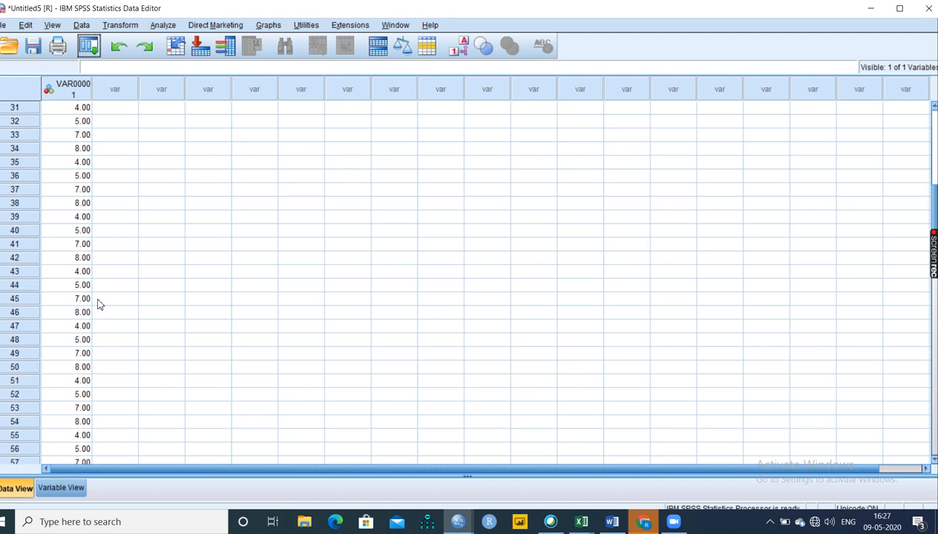
pyautogui.scroll(6, 100, 302)
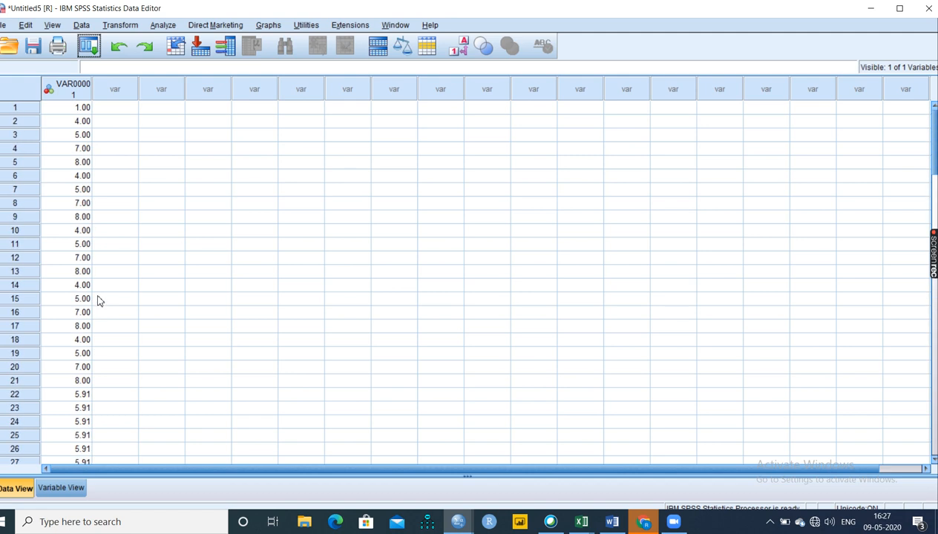
pyautogui.scroll(-20, 100, 298)
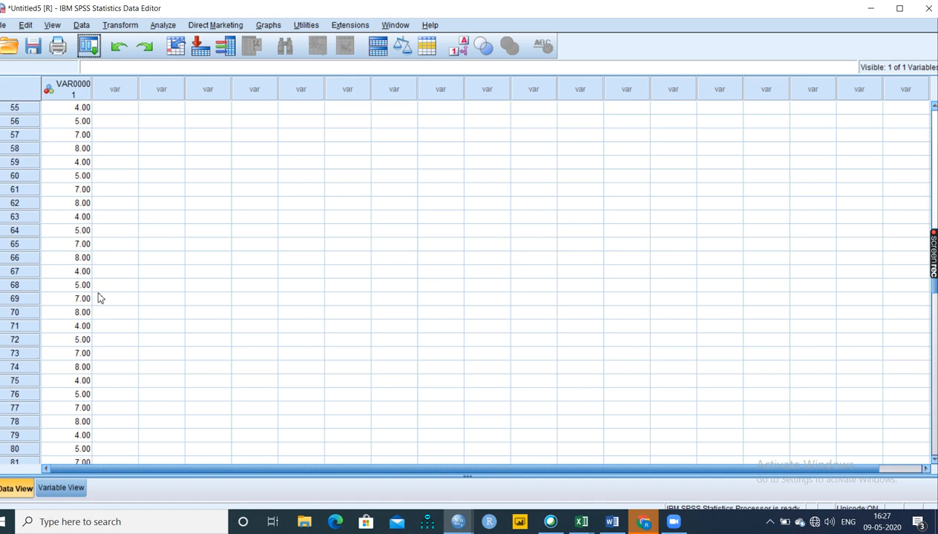
pyautogui.scroll(-7, 99, 297)
pyautogui.scroll(18, 99, 297)
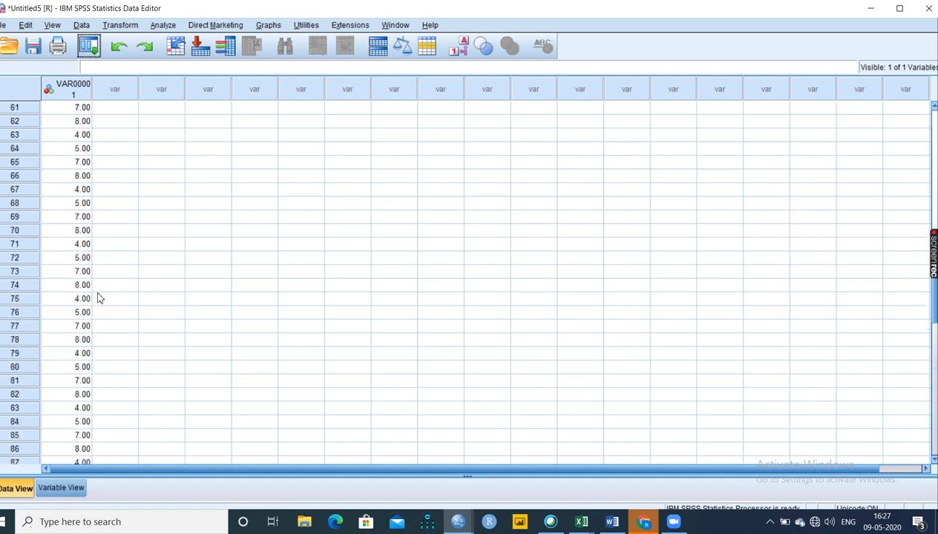
pyautogui.scroll(11, 100, 298)
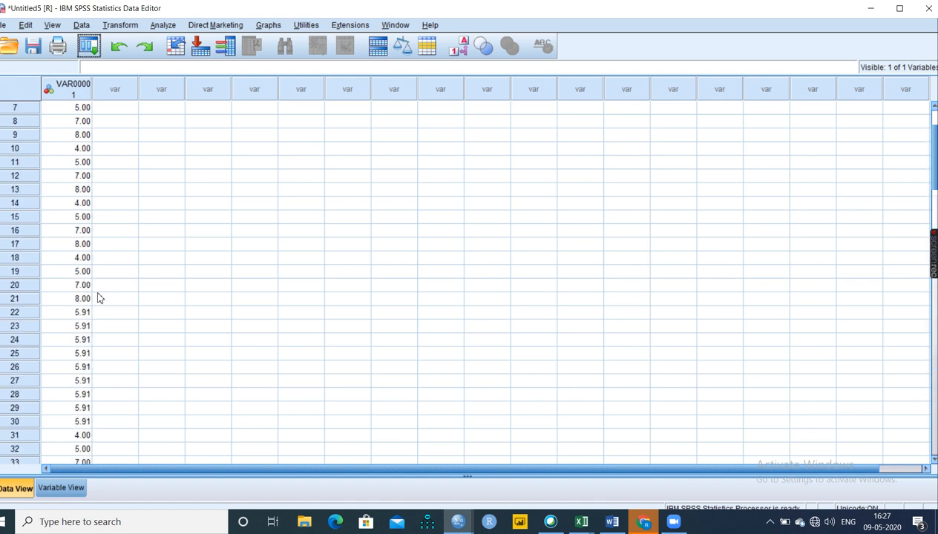
pyautogui.scroll(-5, 80, 244)
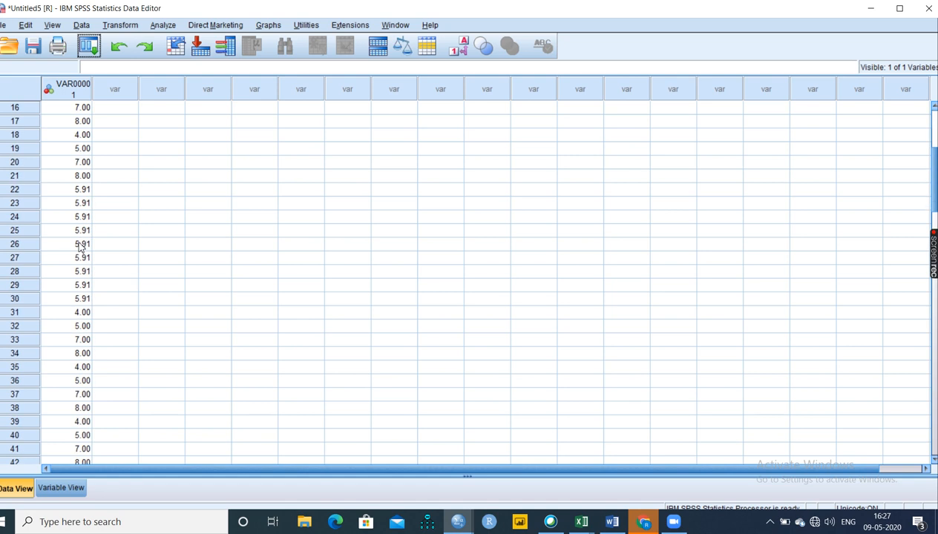
pyautogui.scroll(-7, 83, 261)
pyautogui.scroll(12, 85, 256)
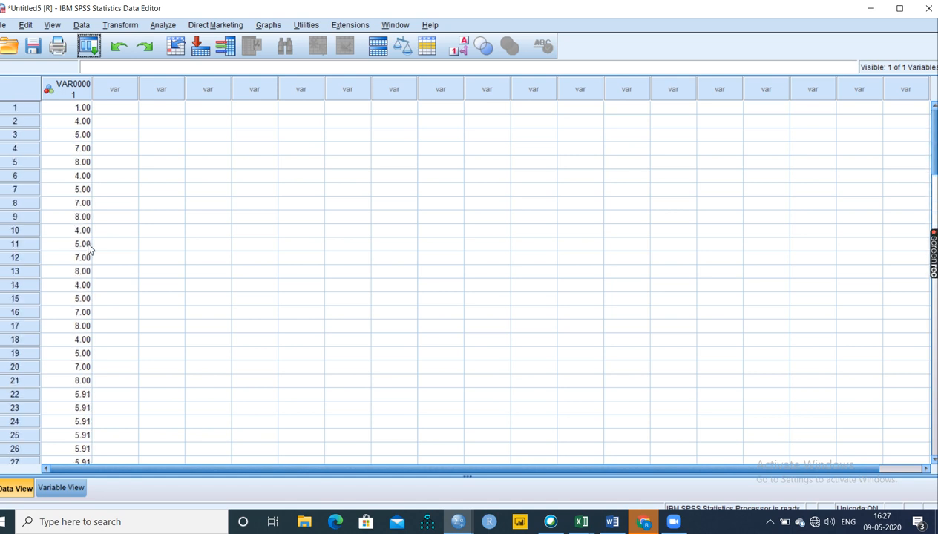
# Copy the completed VAR00001 column from dataset R into the first empty column of the pearson-correlation (1).sav dataset
pyautogui.click(71, 89)
pyautogui.rightClick(69, 91)
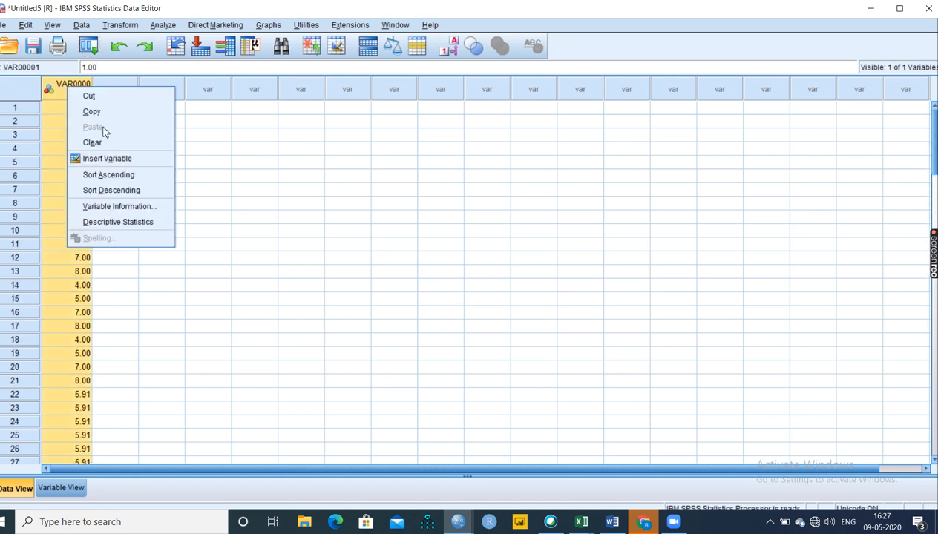
pyautogui.click(92, 112)
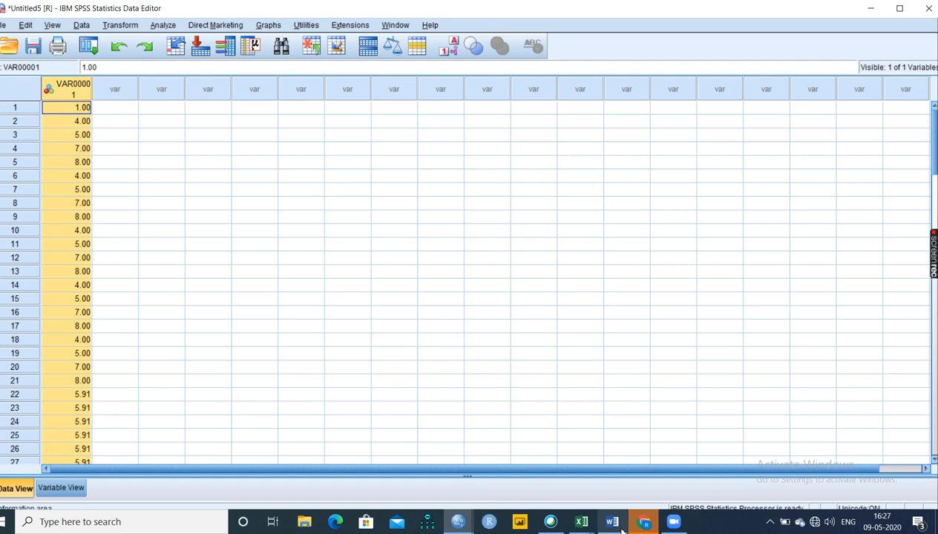
pyautogui.click(457, 521)
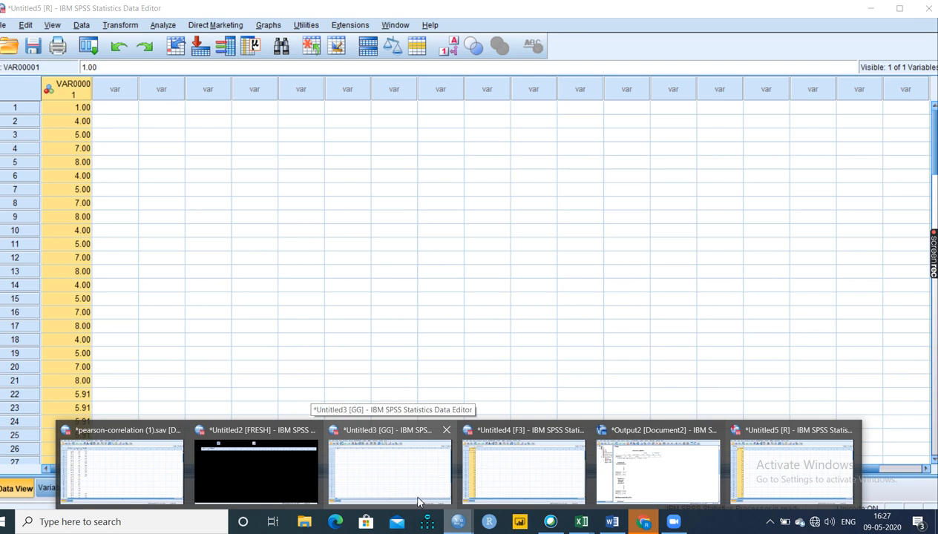
pyautogui.click(132, 473)
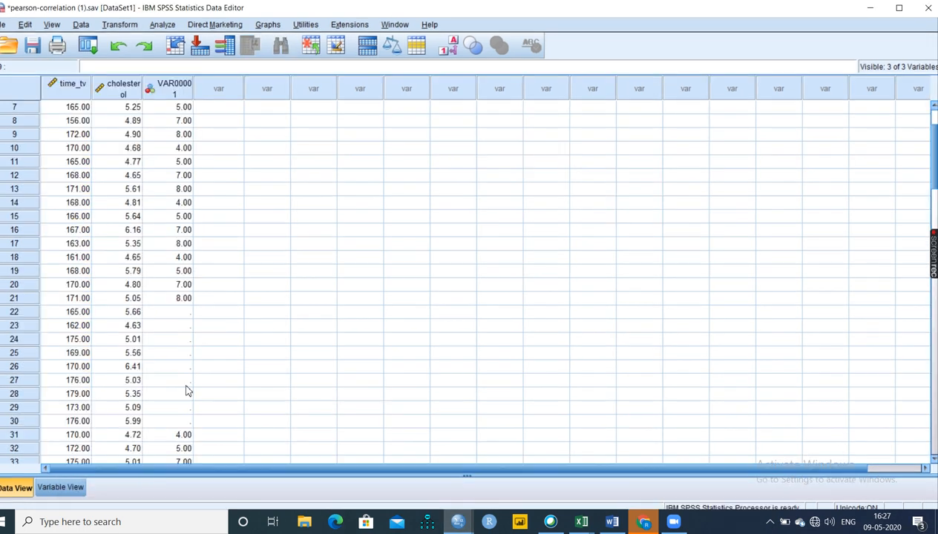
pyautogui.click(218, 89)
pyautogui.rightClick(218, 92)
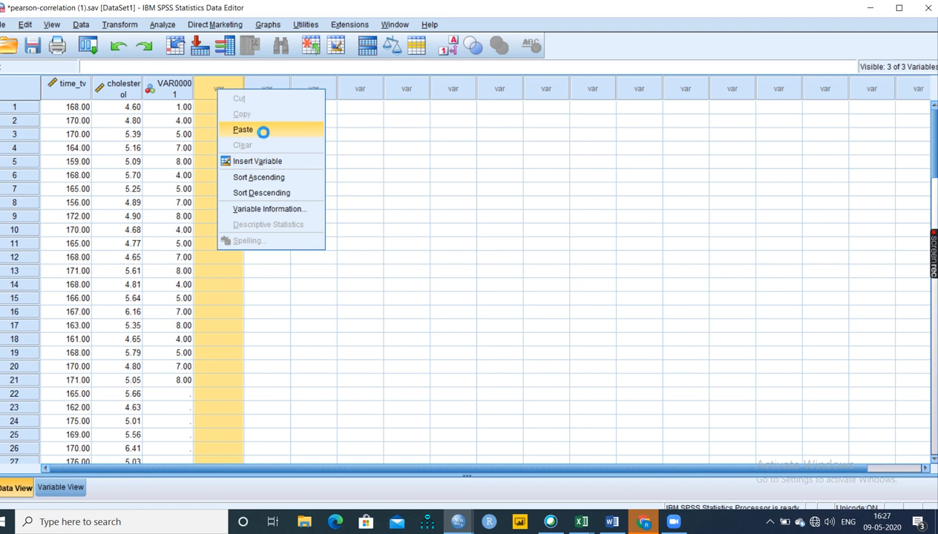
pyautogui.click(262, 130)
pyautogui.click(343, 324)
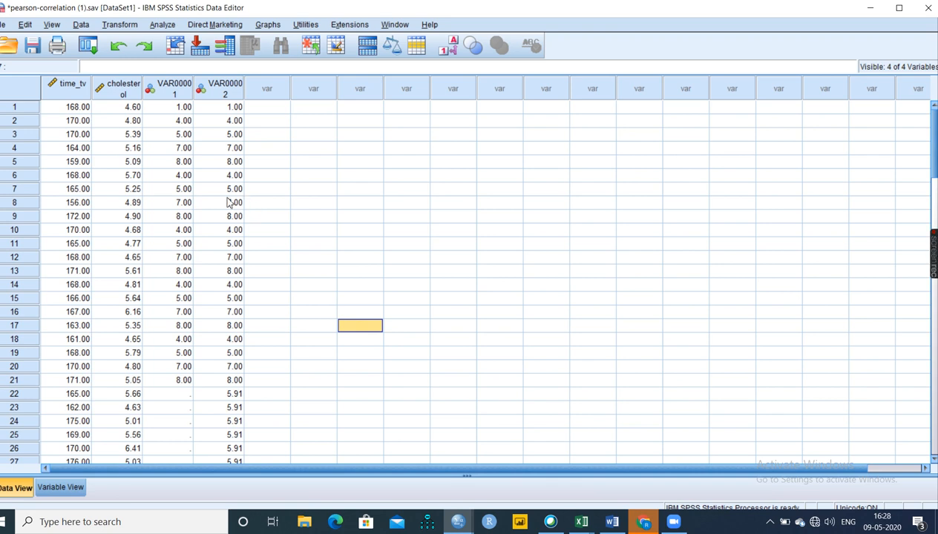
pyautogui.click(125, 26)
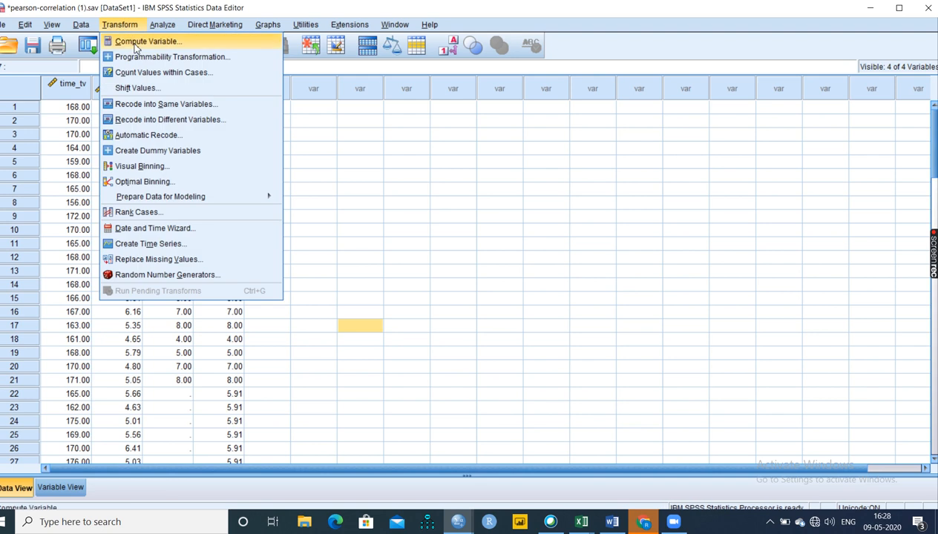
pyautogui.click(170, 119)
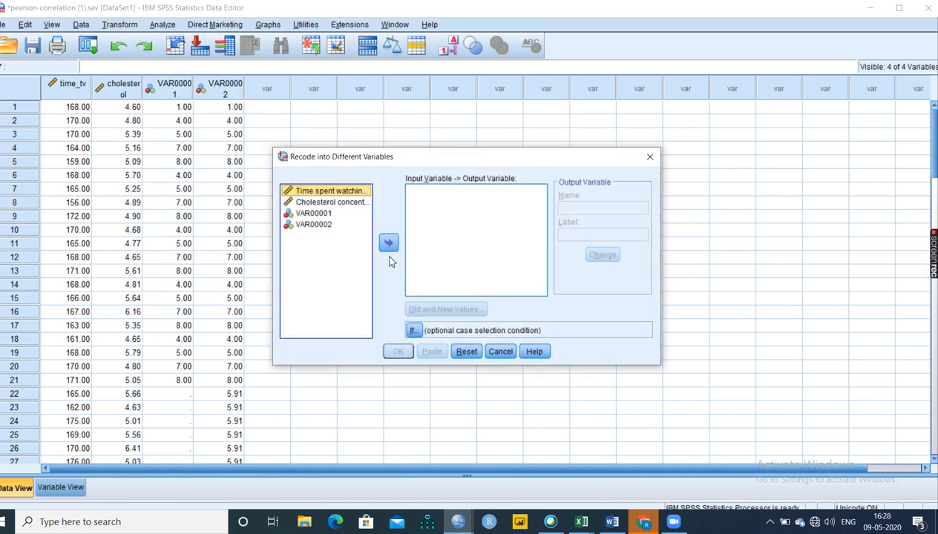
pyautogui.click(313, 213)
pyautogui.click(388, 243)
pyautogui.click(587, 207)
pyautogui.write('FR')
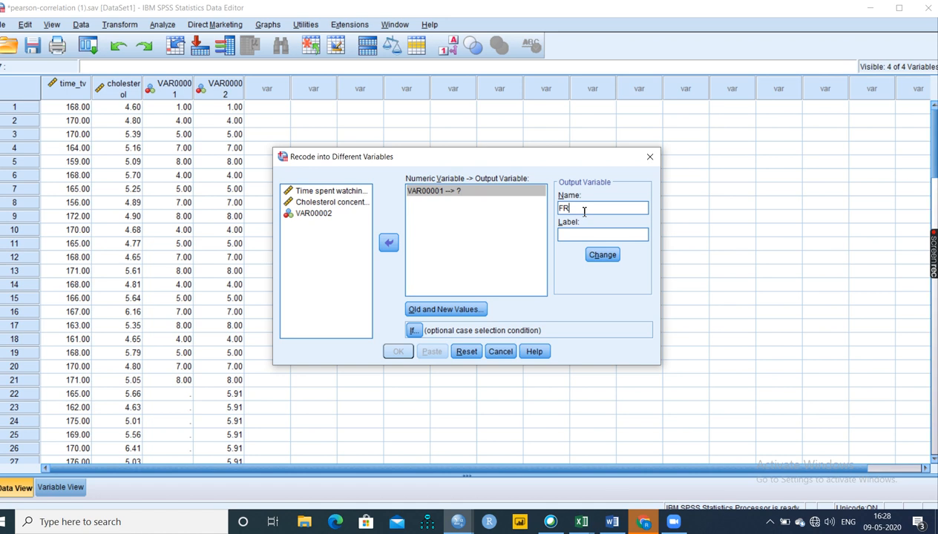
pyautogui.click(464, 311)
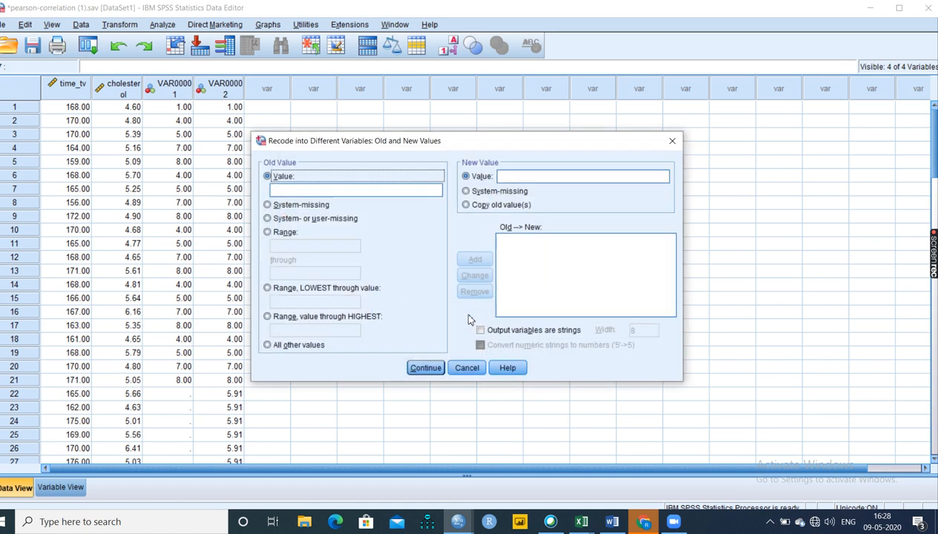
pyautogui.click(295, 206)
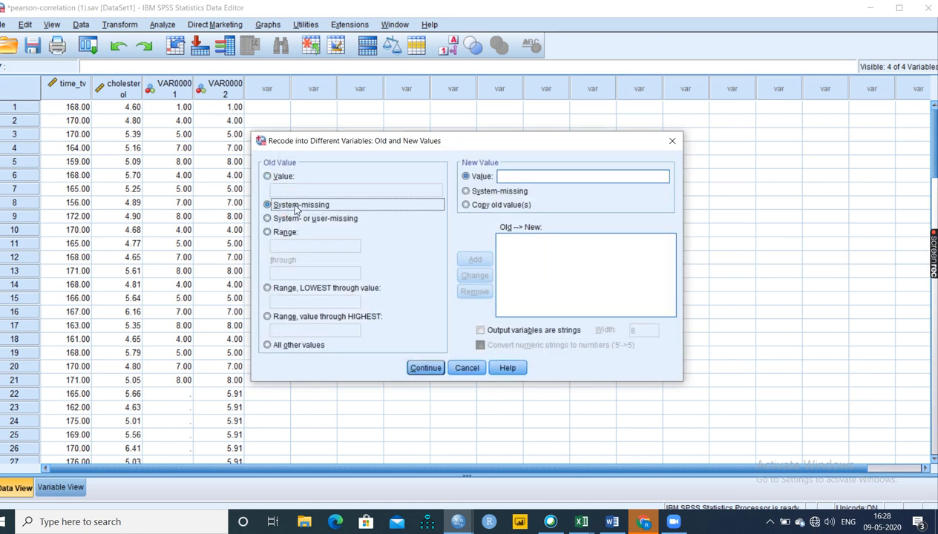
pyautogui.click(569, 176)
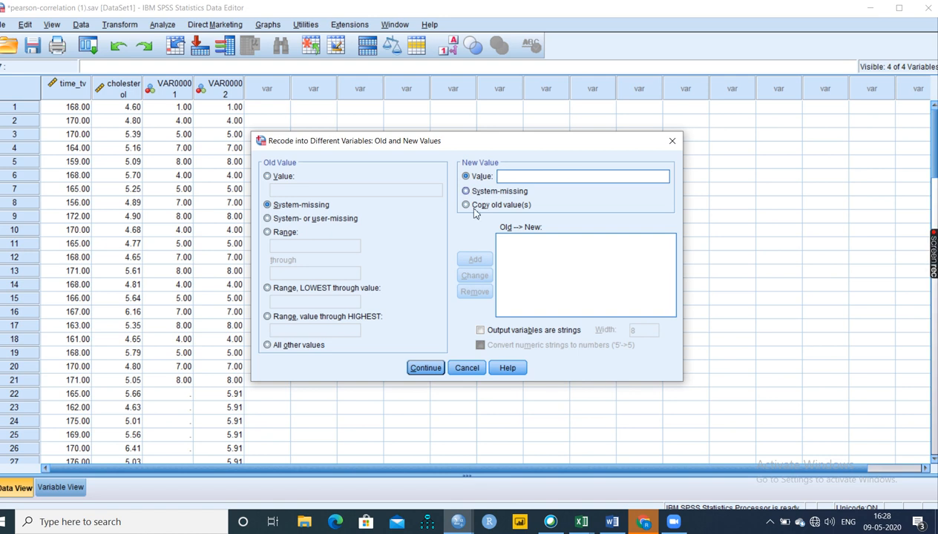
pyautogui.click(427, 369)
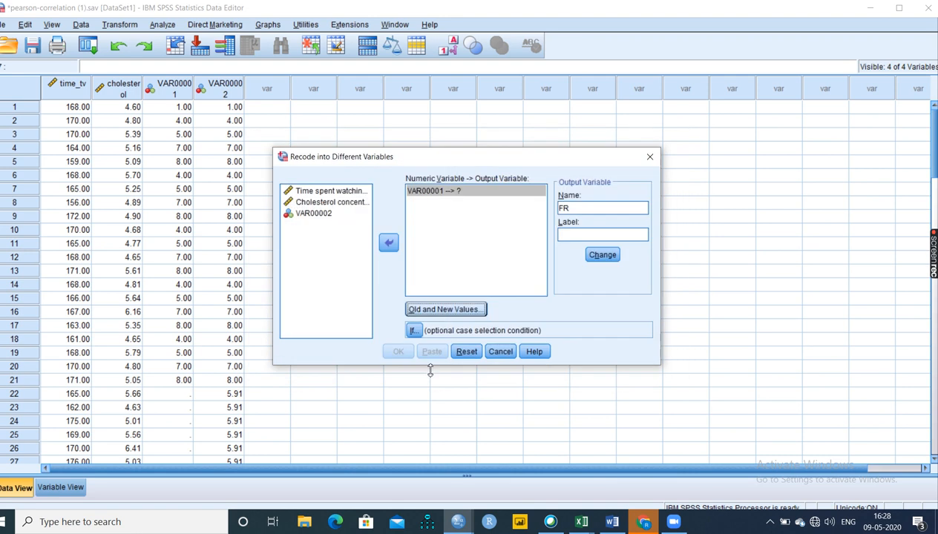
pyautogui.click(649, 157)
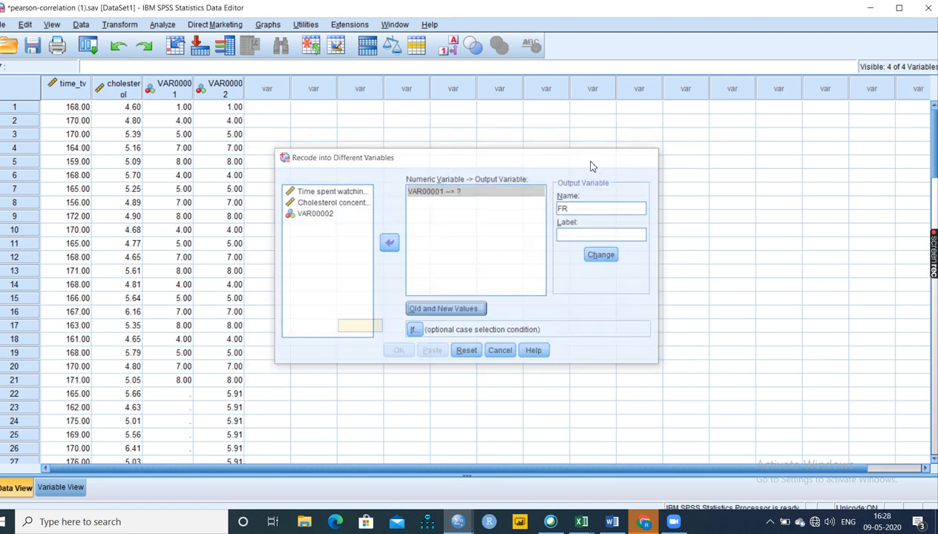
# Start Replace Missing Values and add VAR00001 as the source of a new variable
pyautogui.scroll(-1, 182, 438)
pyautogui.scroll(-2, 188, 333)
pyautogui.scroll(3, 190, 370)
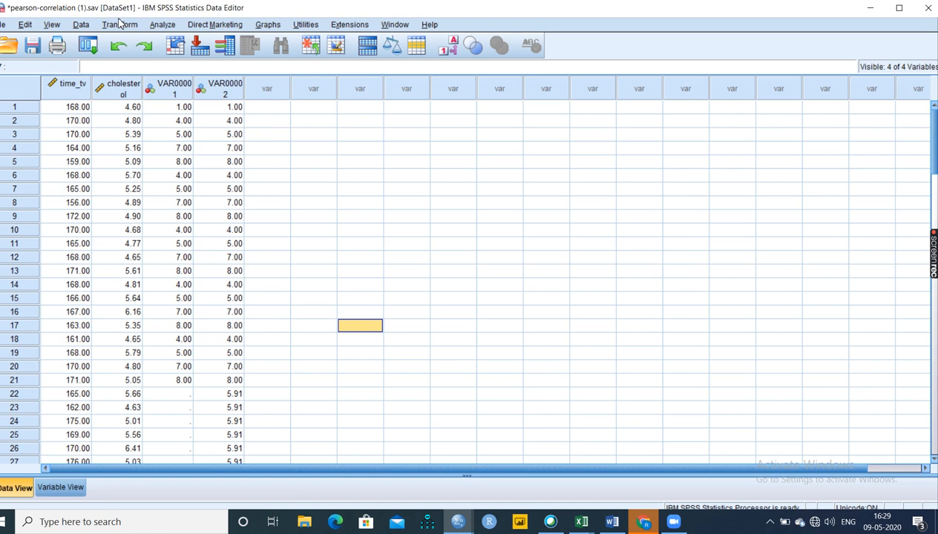
pyautogui.click(118, 24)
pyautogui.click(233, 260)
pyautogui.click(364, 218)
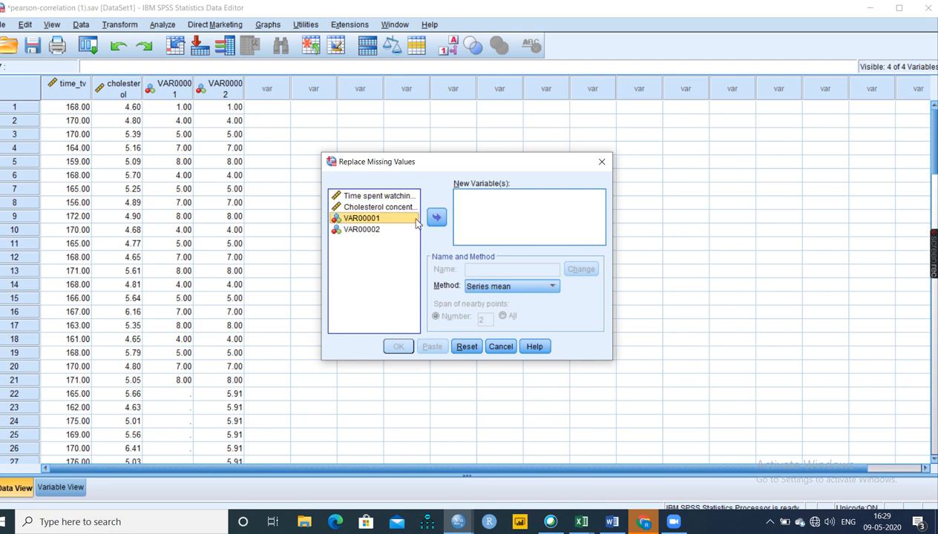
pyautogui.click(436, 216)
# Review the available replacement methods, including series mean, mean and median of nearby points, and linear interpolation
pyautogui.click(552, 286)
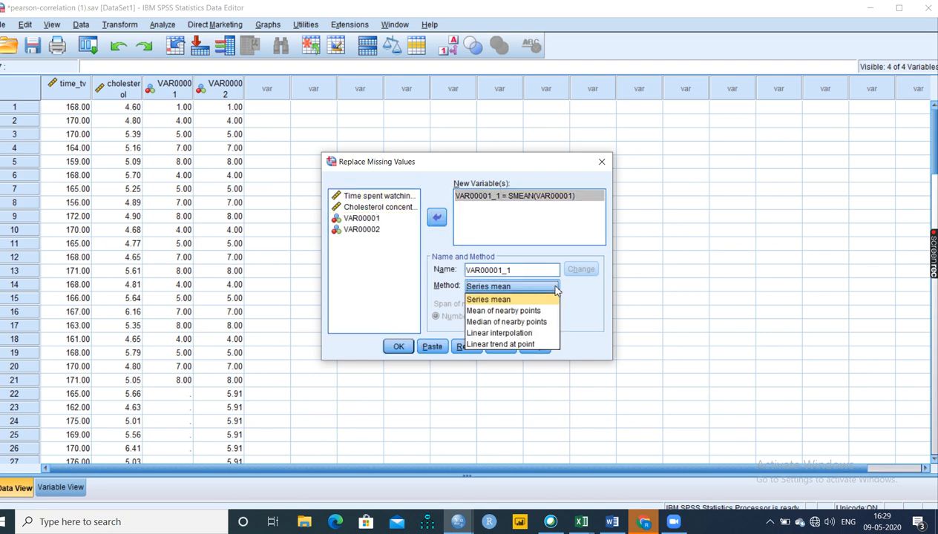
pyautogui.click(542, 300)
pyautogui.click(551, 286)
pyautogui.click(542, 309)
pyautogui.click(552, 287)
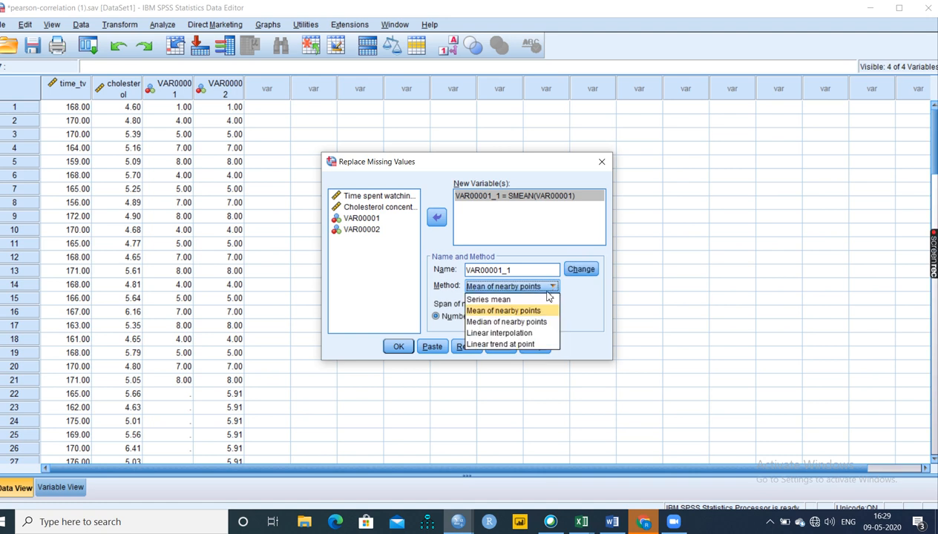
pyautogui.click(533, 321)
pyautogui.click(551, 287)
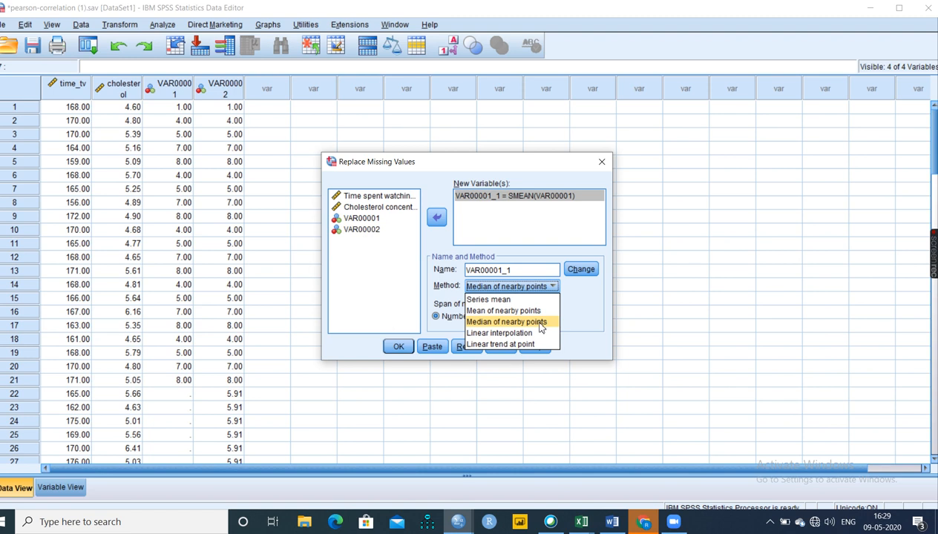
pyautogui.click(534, 331)
# Set the replacement method for VAR00001 to Series mean and run the replacement
pyautogui.click(555, 286)
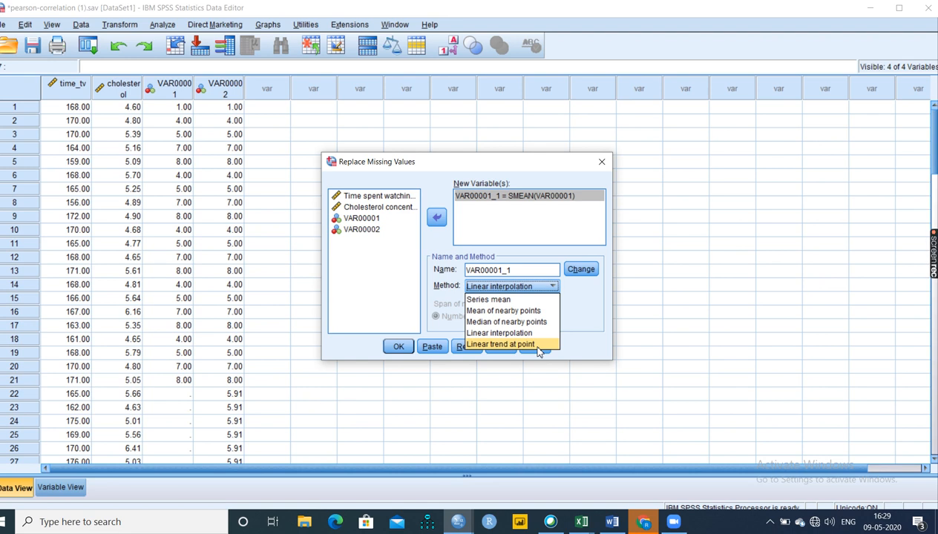
pyautogui.click(511, 299)
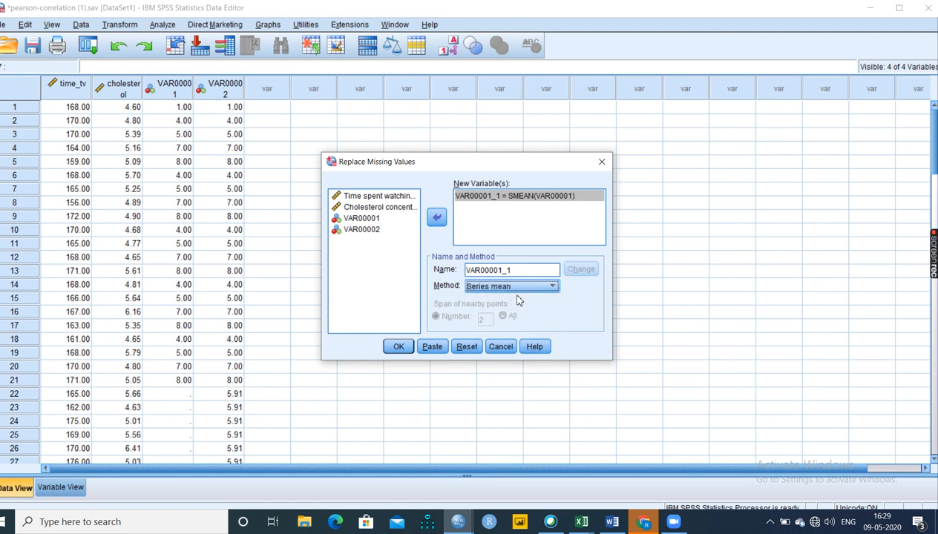
pyautogui.click(395, 346)
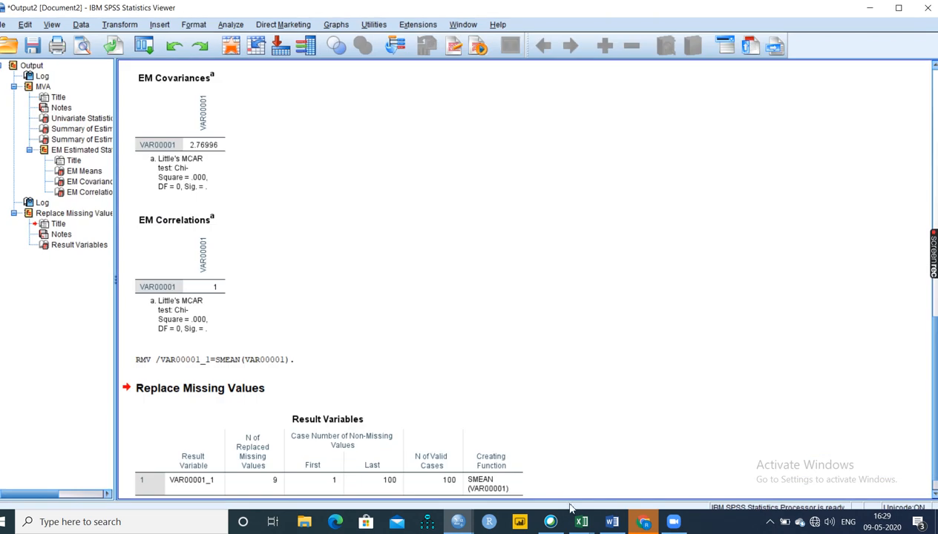
# Return to the pearson-correlation (1).sav dataset and examine the new series-mean column against VAR00001 down through the rows
pyautogui.click(465, 524)
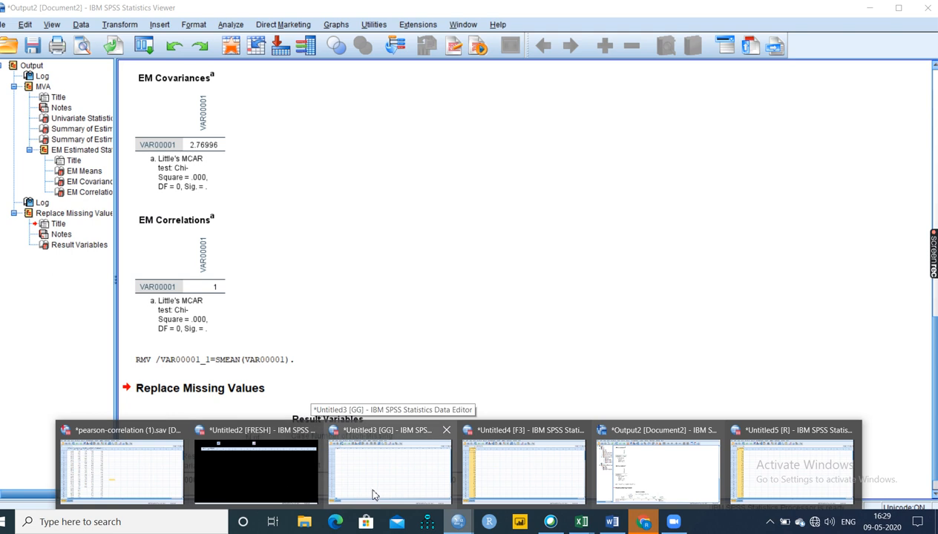
pyautogui.click(146, 472)
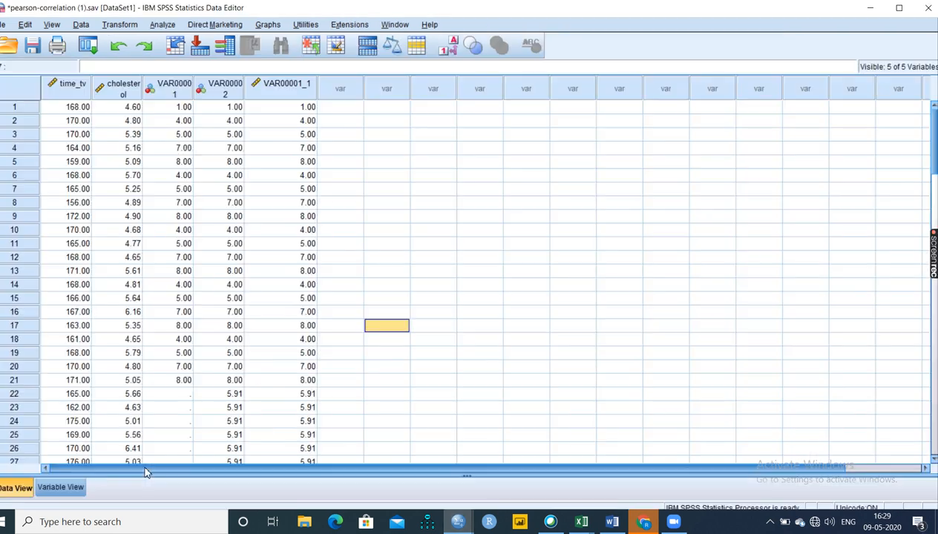
pyautogui.scroll(-3, 235, 404)
pyautogui.scroll(2, 240, 404)
pyautogui.scroll(1, 239, 404)
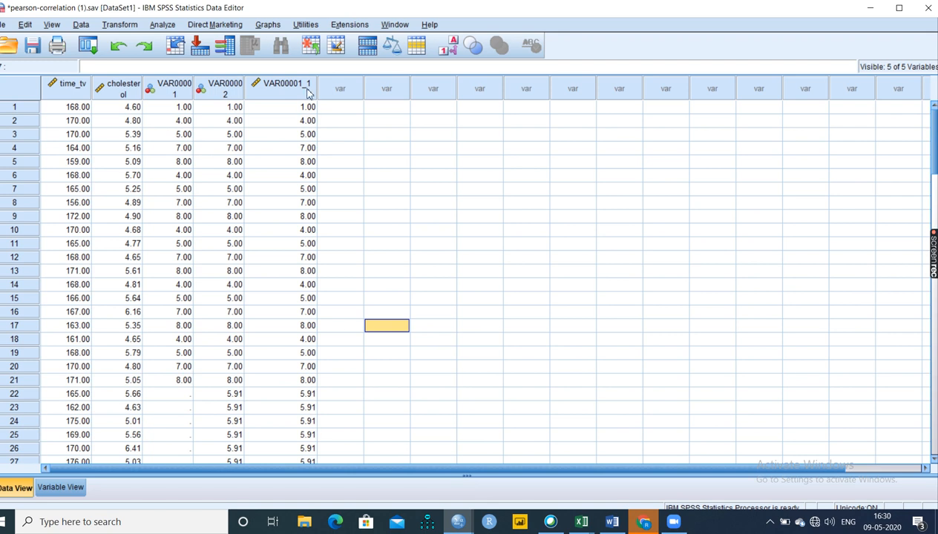
pyautogui.scroll(-5, 313, 413)
pyautogui.scroll(-18, 313, 413)
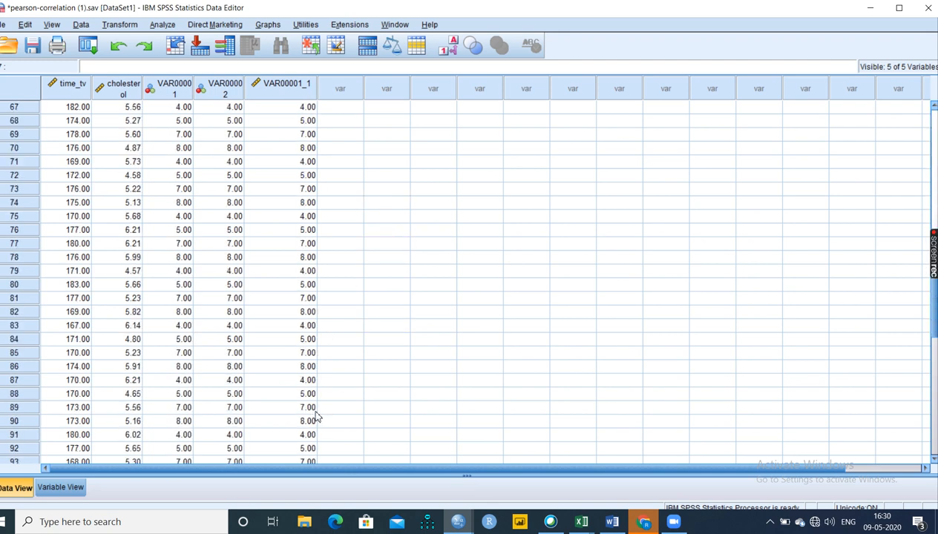
pyautogui.scroll(-8, 315, 414)
pyautogui.scroll(11, 316, 382)
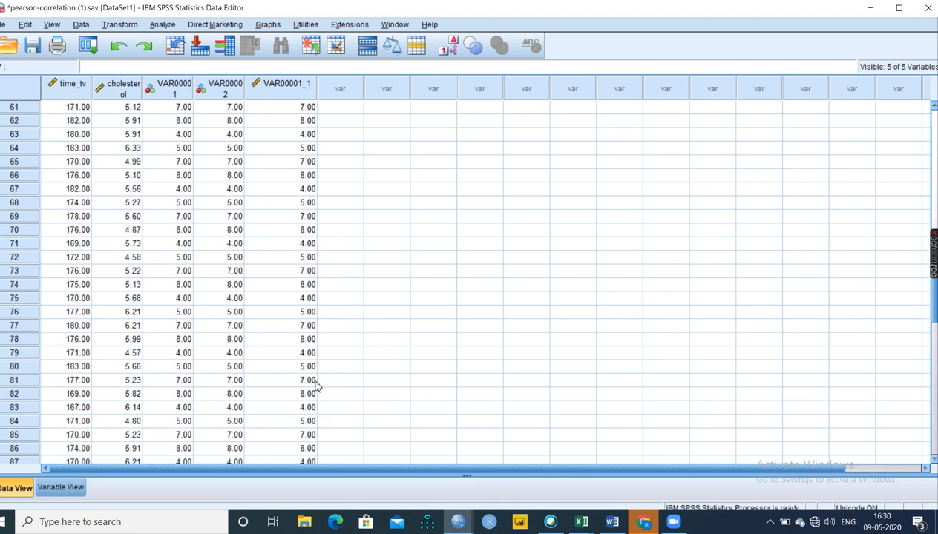
# Reopen Replace Missing Values, select Mean of nearby points as the method, and back out of overwriting the existing variable
pyautogui.click(124, 24)
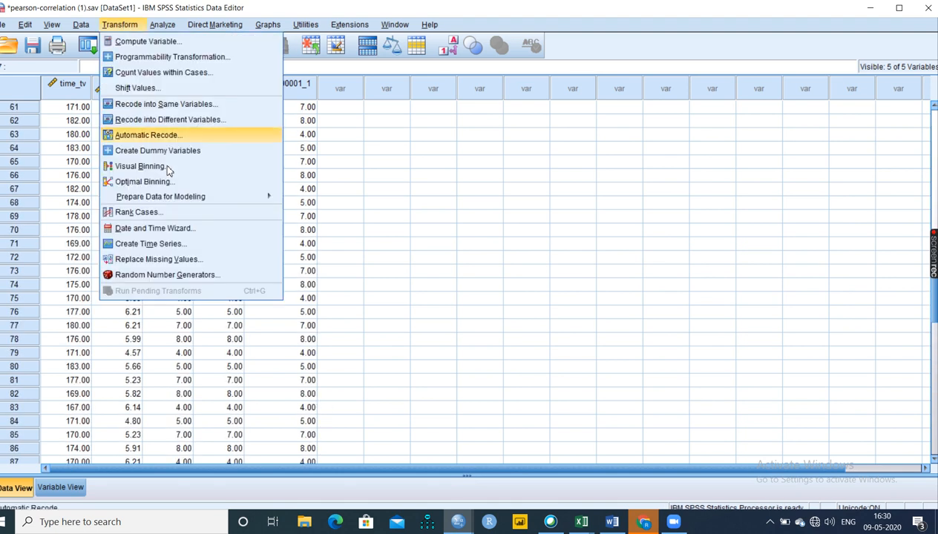
pyautogui.click(198, 264)
pyautogui.click(552, 286)
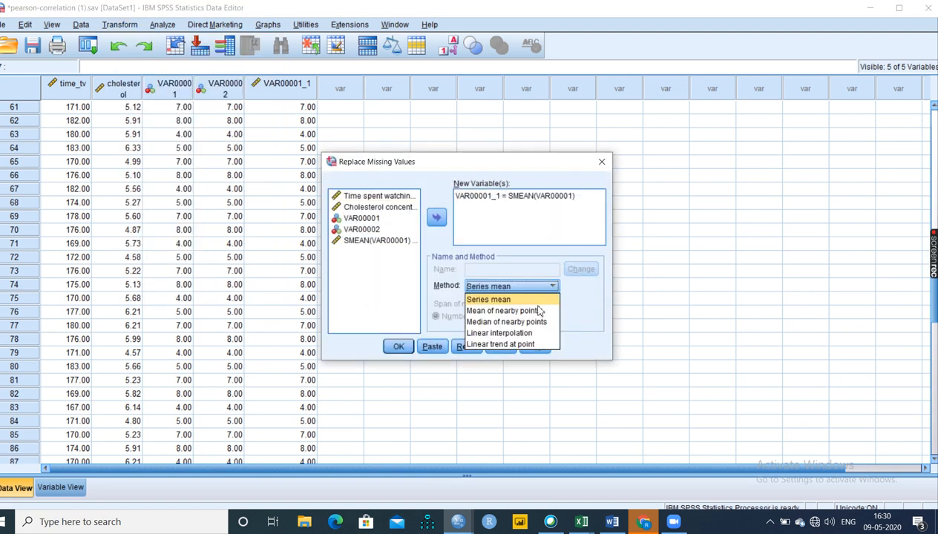
pyautogui.click(548, 305)
pyautogui.click(398, 347)
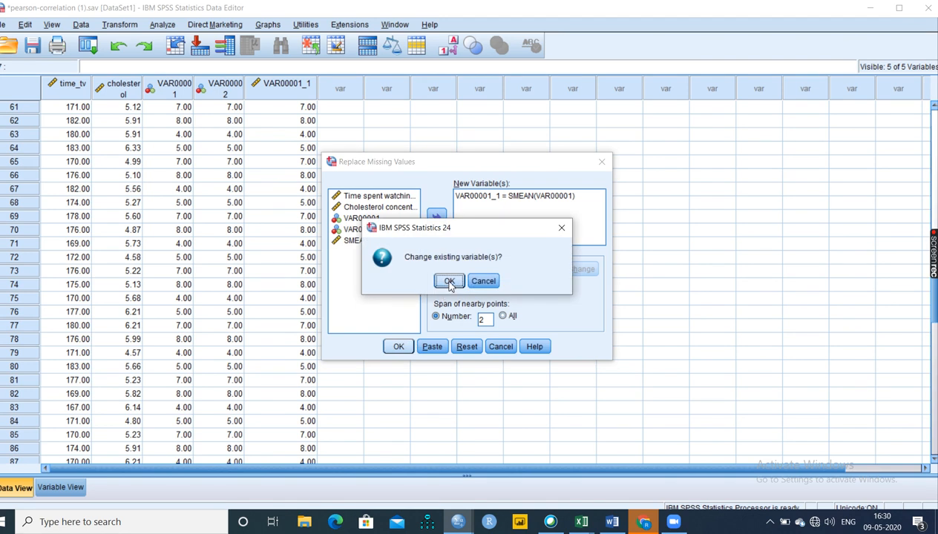
pyautogui.click(495, 284)
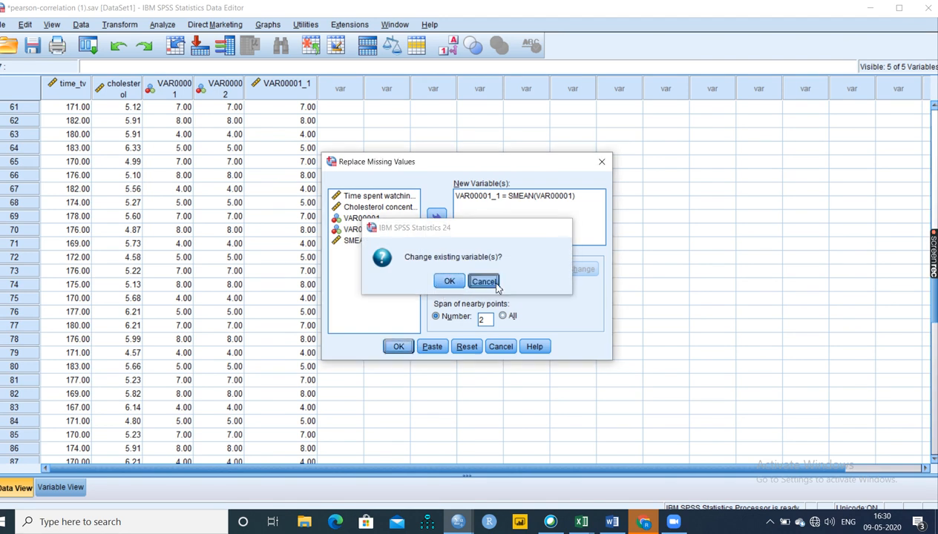
# Add VAR00001 again as a second new variable using Mean of nearby points, and run the replacement, accepting changes to existing variables
pyautogui.click(385, 221)
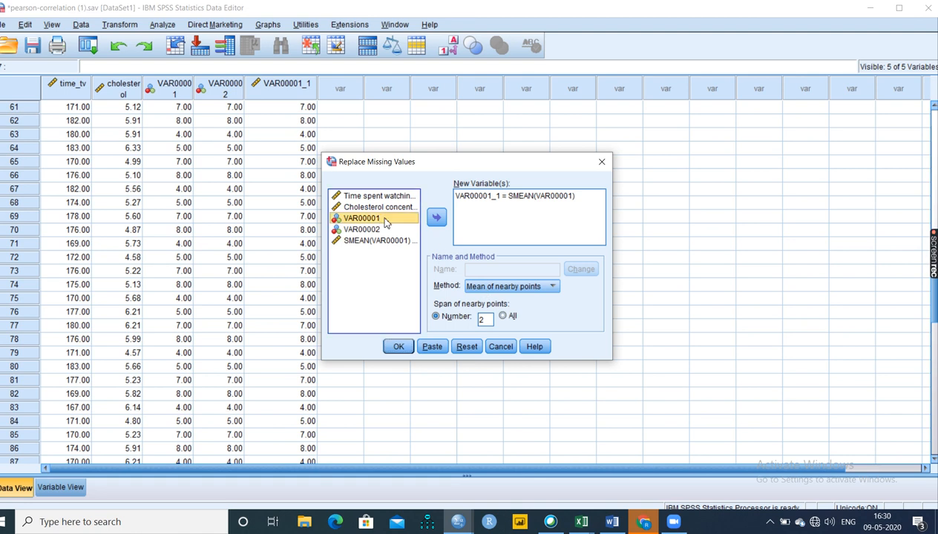
pyautogui.click(436, 217)
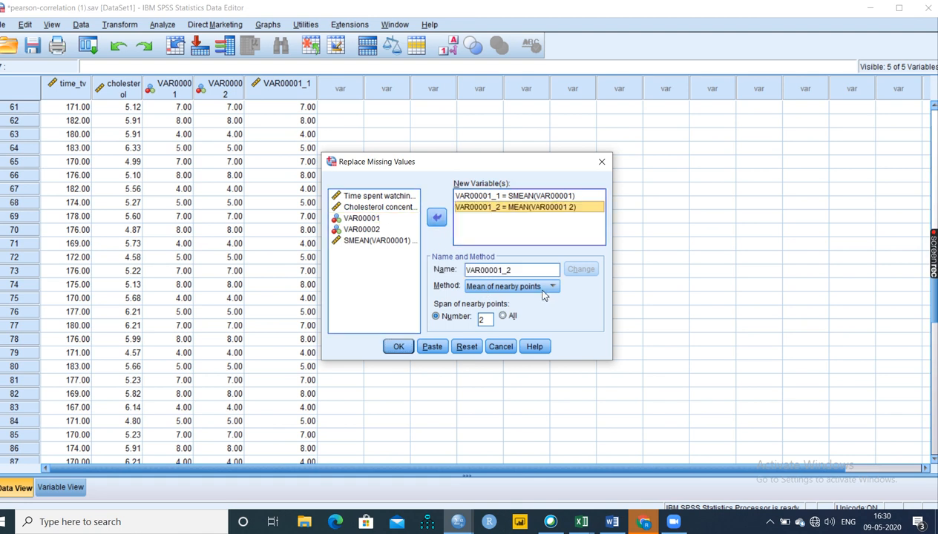
pyautogui.click(549, 288)
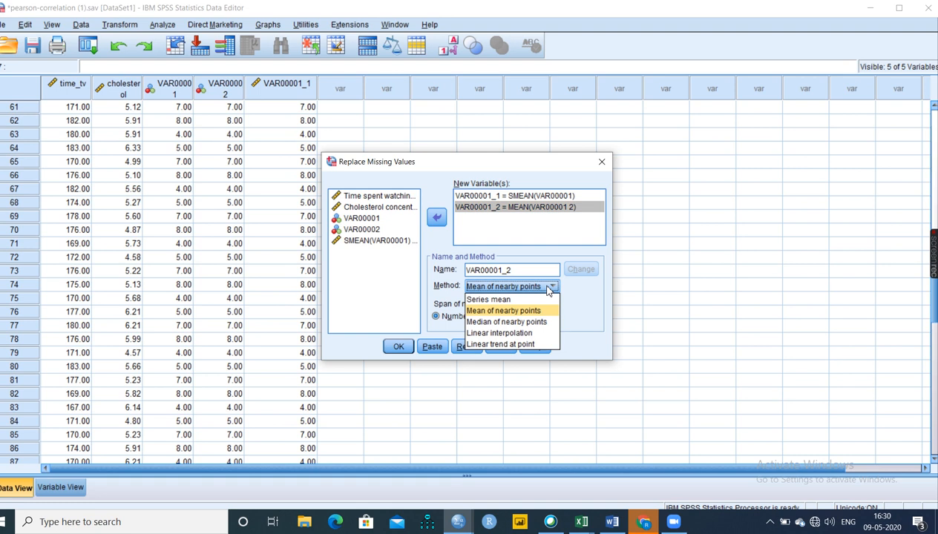
pyautogui.click(549, 288)
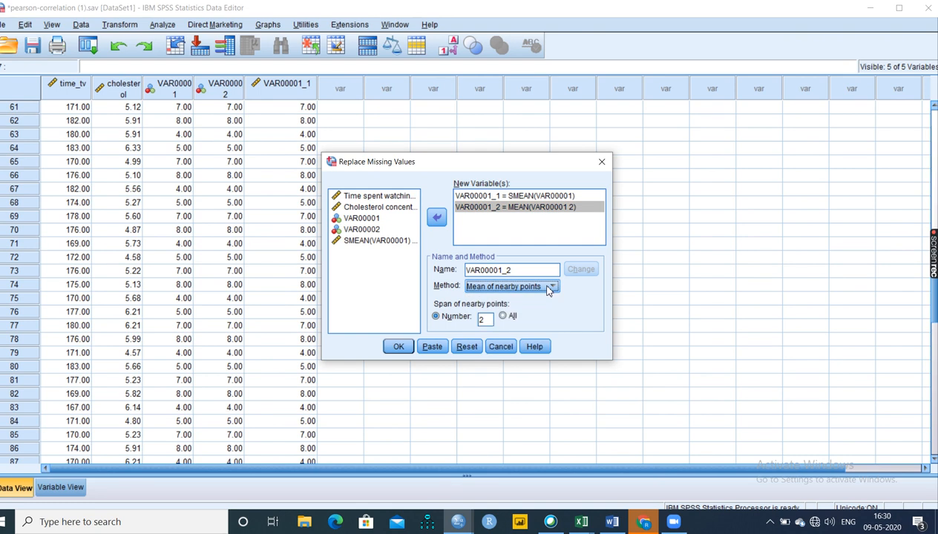
pyautogui.click(400, 347)
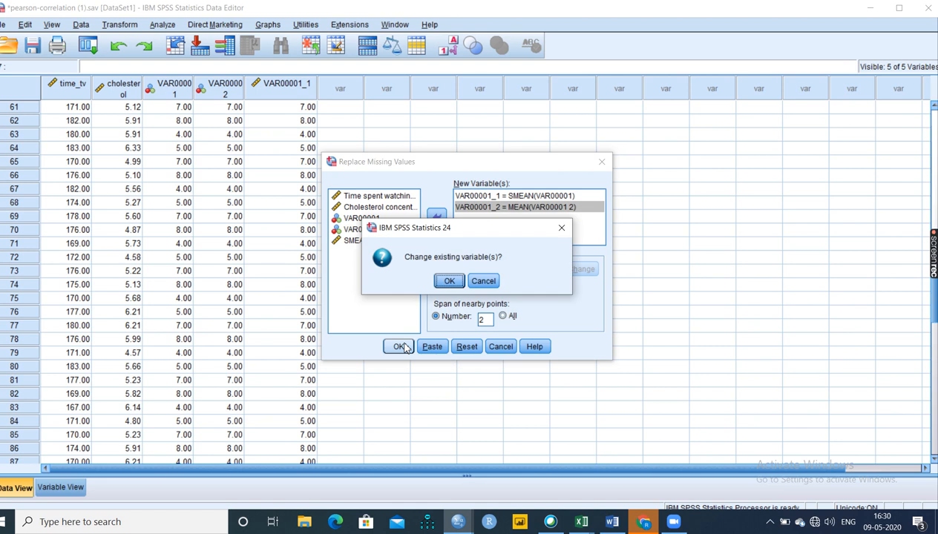
pyautogui.click(449, 280)
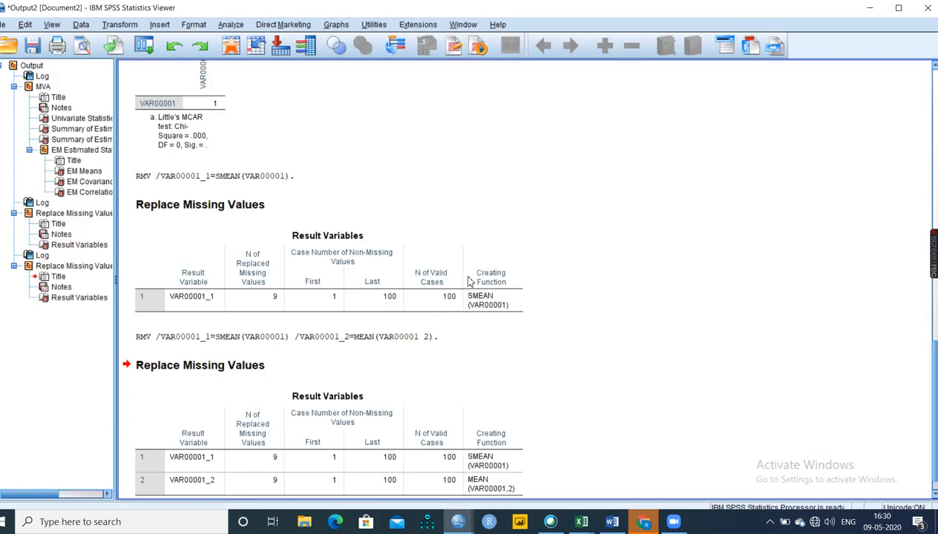
# Return to the pearson-correlation (1).sav dataset and compare the imputed columns in the rows where VAR00001 is missing
pyautogui.click(458, 522)
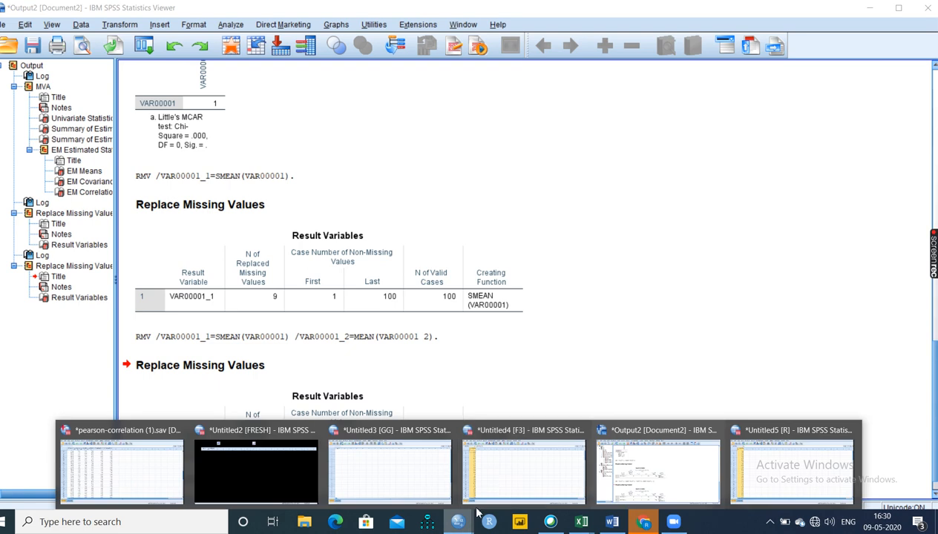
pyautogui.click(121, 453)
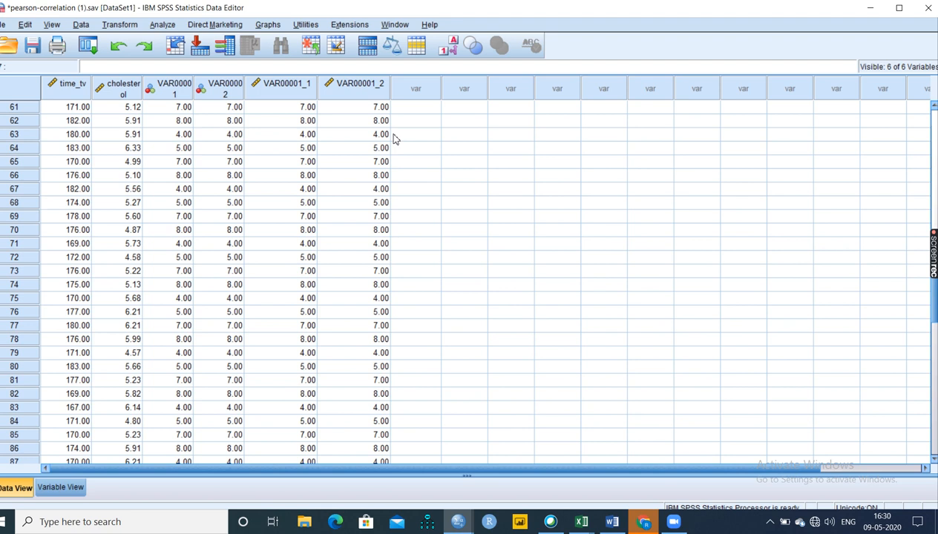
pyautogui.scroll(-6, 409, 297)
pyautogui.scroll(4, 414, 316)
pyautogui.scroll(2, 386, 313)
pyautogui.scroll(-3, 387, 313)
pyautogui.scroll(10, 396, 313)
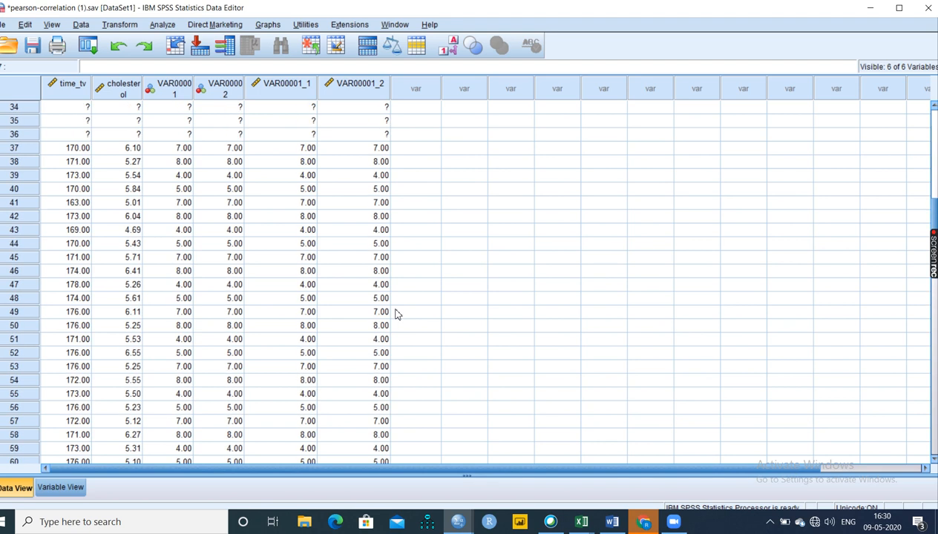
pyautogui.scroll(7, 395, 313)
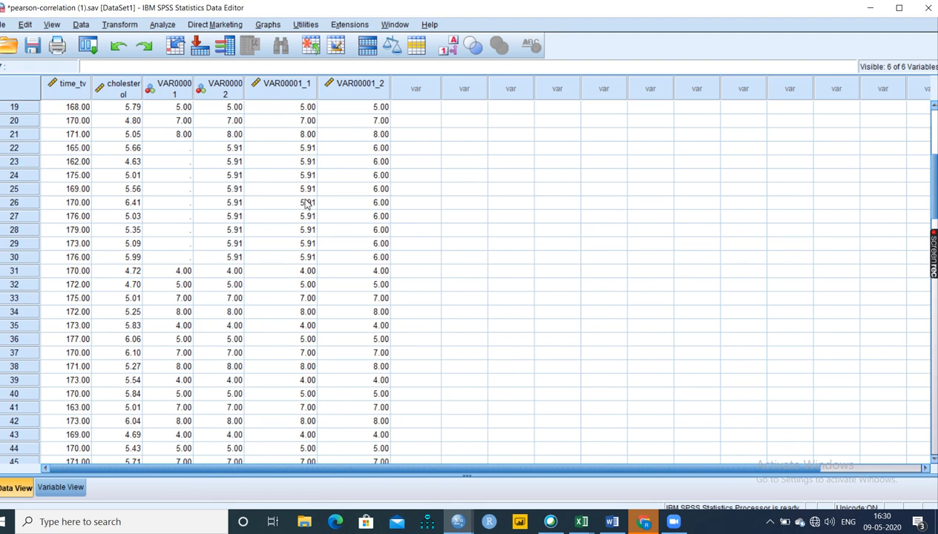
pyautogui.scroll(2, 314, 257)
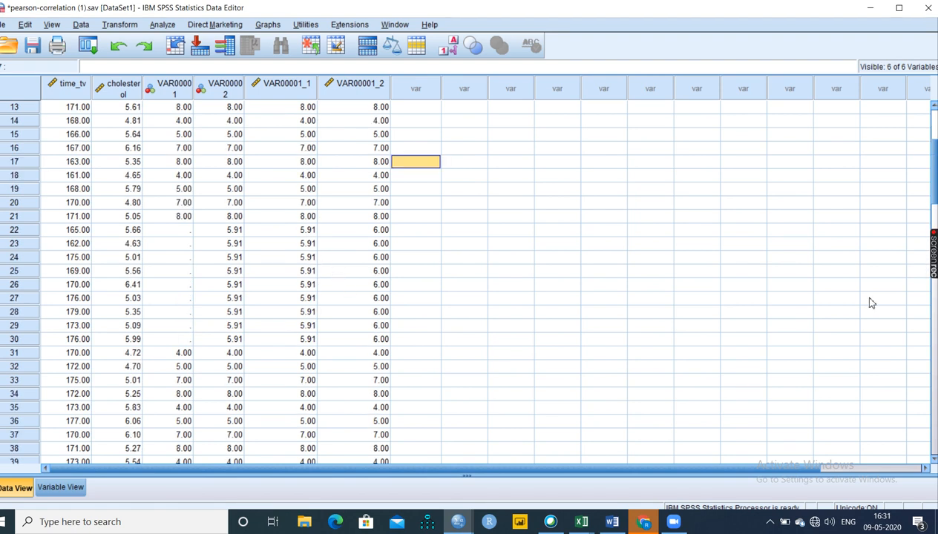
pyautogui.moveTo(935, 267)
pyautogui.write('S')
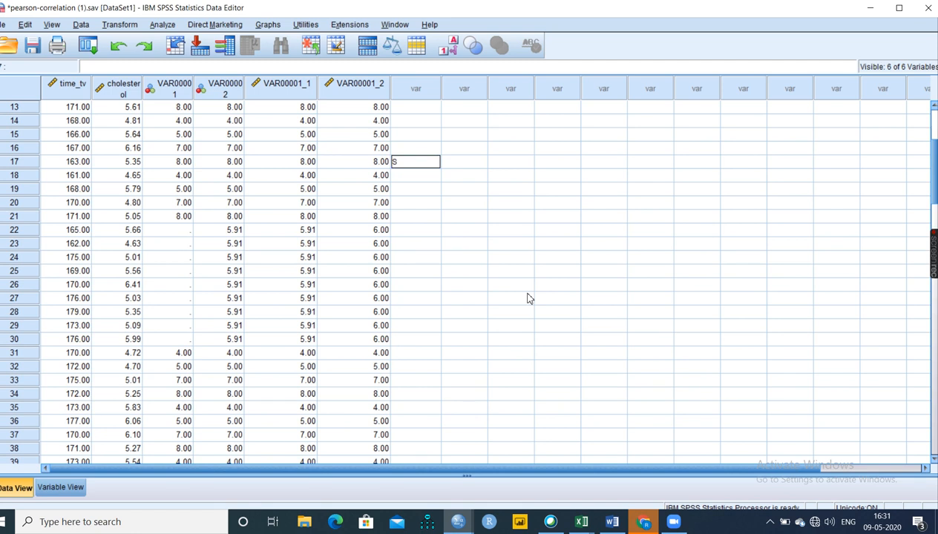